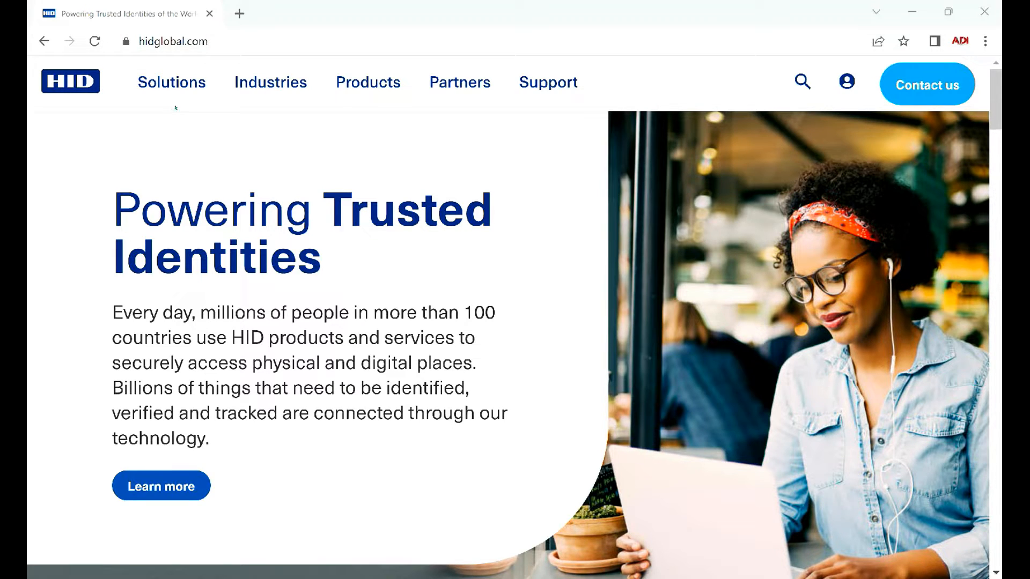
Open HID's Drivers & Downloads support page and filter the drivers by the OMNIKEY brand
left_click(548, 82)
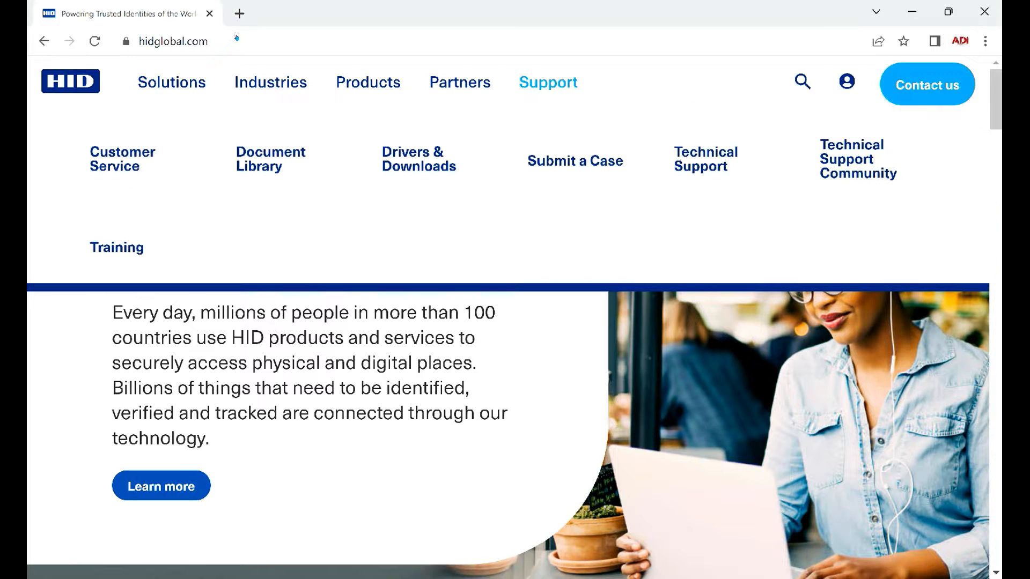
left_click(419, 159)
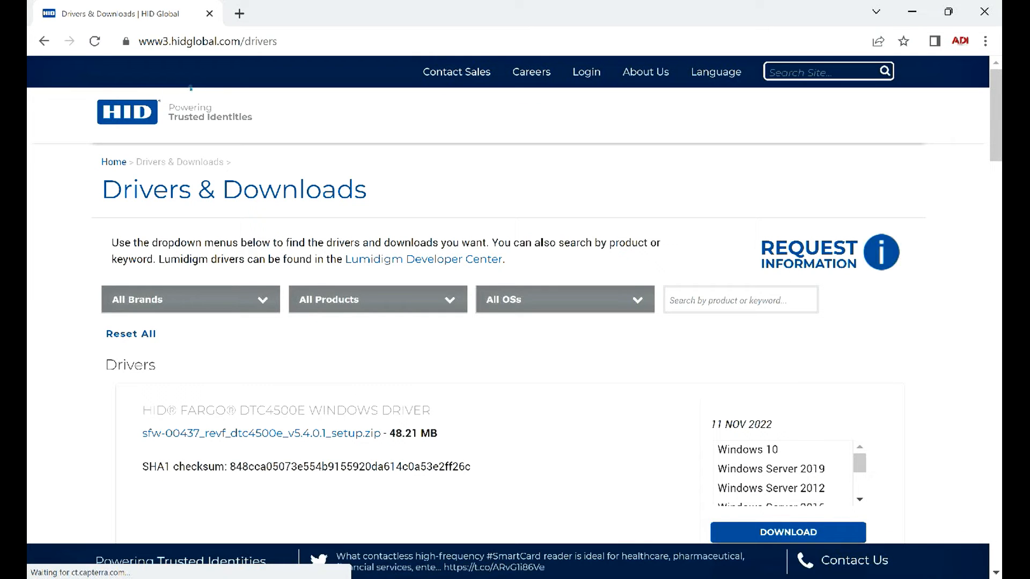
left_click(263, 301)
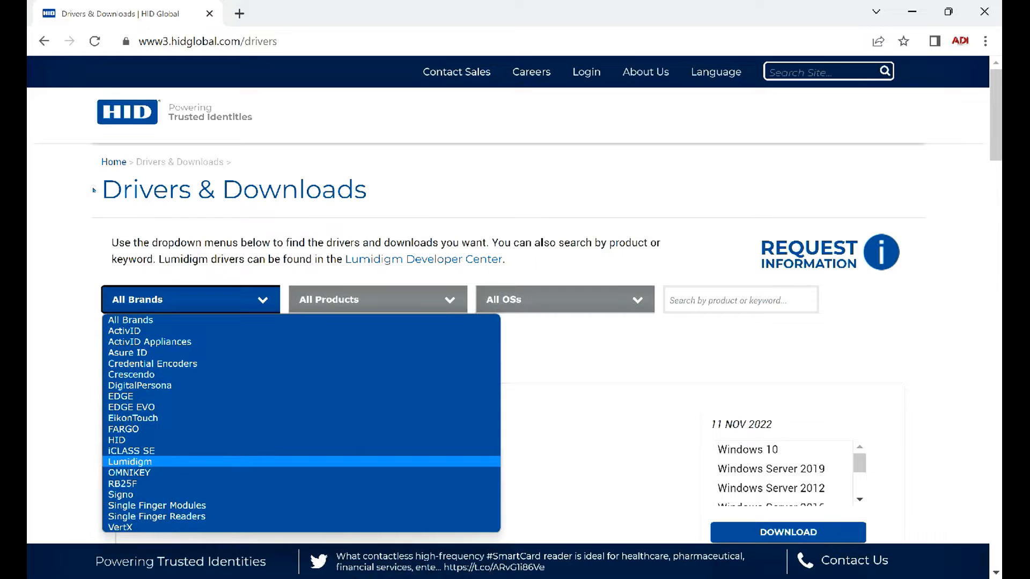
left_click(188, 474)
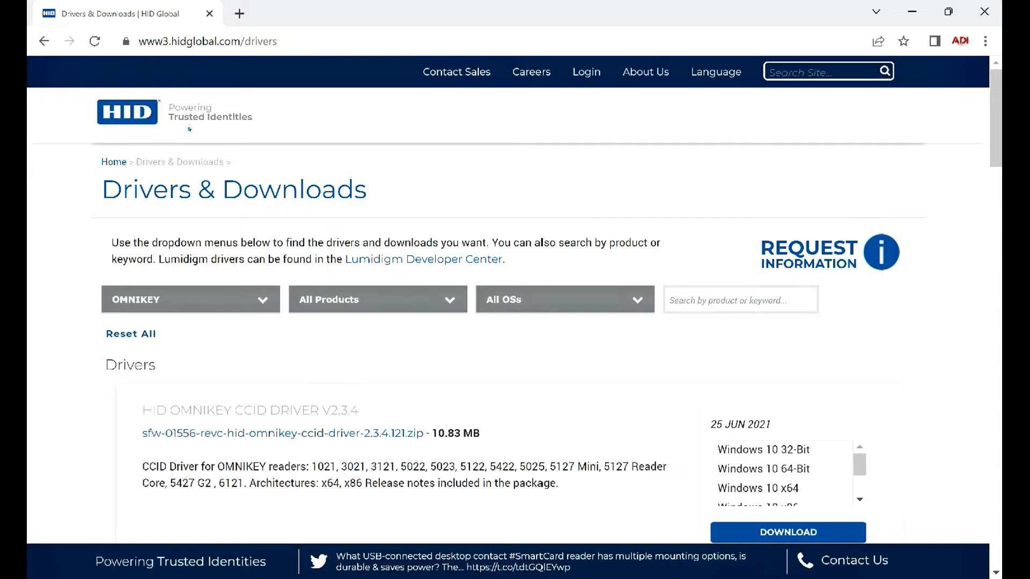
Filter the OMNIKEY drivers by the product HID OMNIKEY 5427 CK
left_click(440, 301)
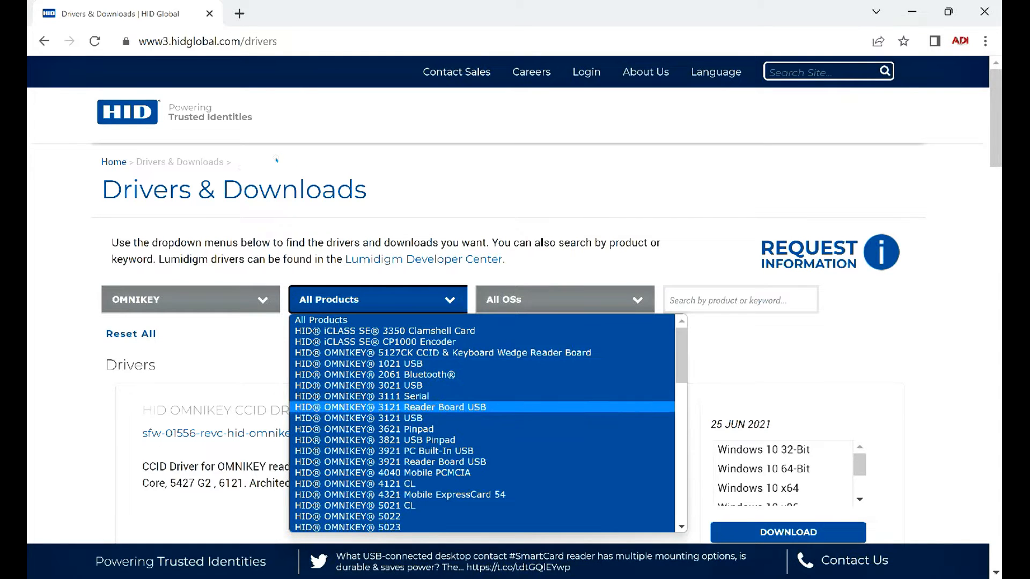
left_click_drag(679, 365, 612, 450)
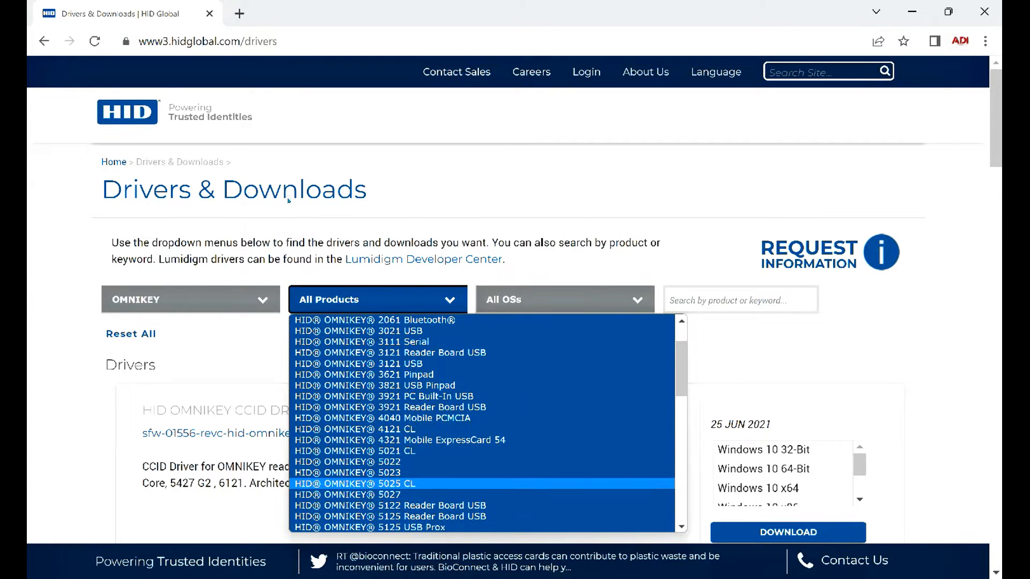
left_click(681, 483)
left_click(375, 499)
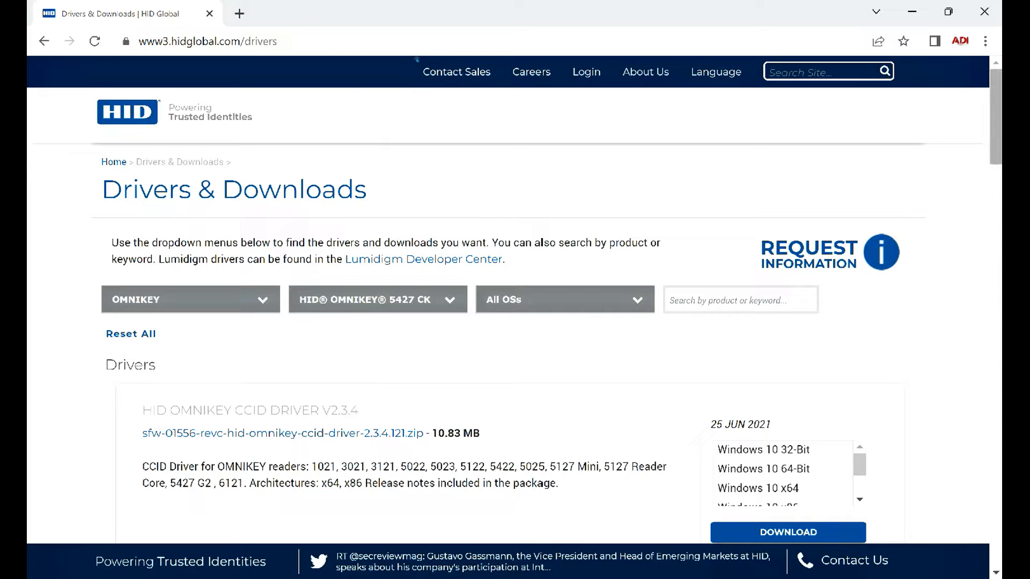
Download the HID OMNIKEY CCID Driver V2.3.4 package
scroll(417, 64, "down", 2)
scroll(338, 130, "down", 2)
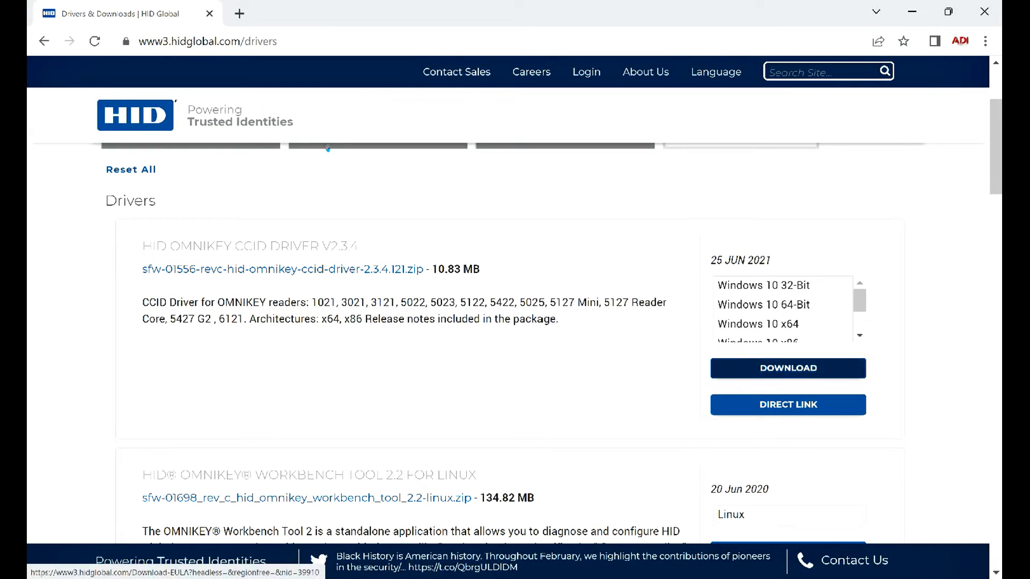
left_click(778, 366)
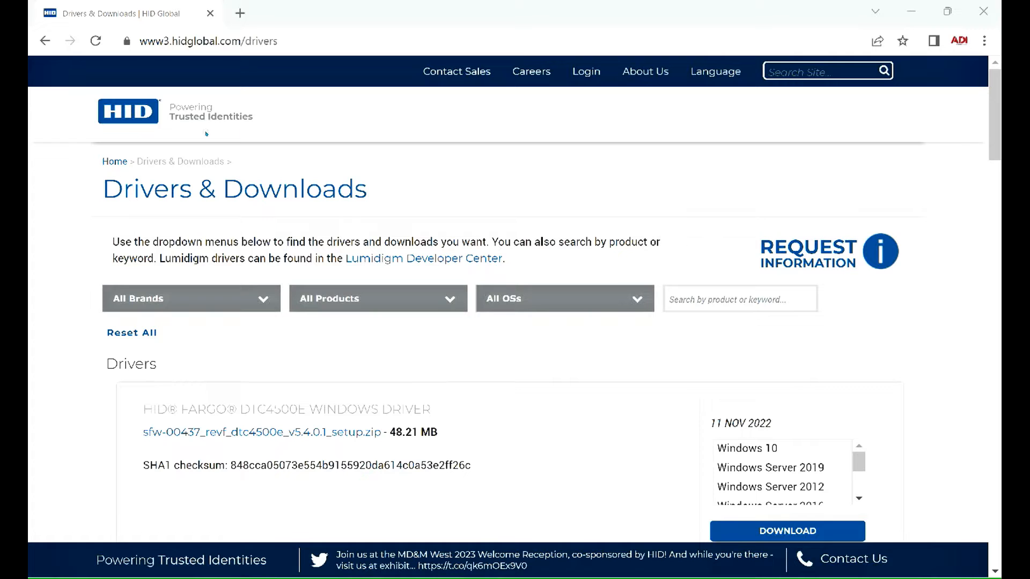
Filter the downloads by brand OMNIKEY and product HID OMNIKEY 5427 CK, and locate the Windows OMNIKEY Workbench Tool 2.2
left_click(253, 297)
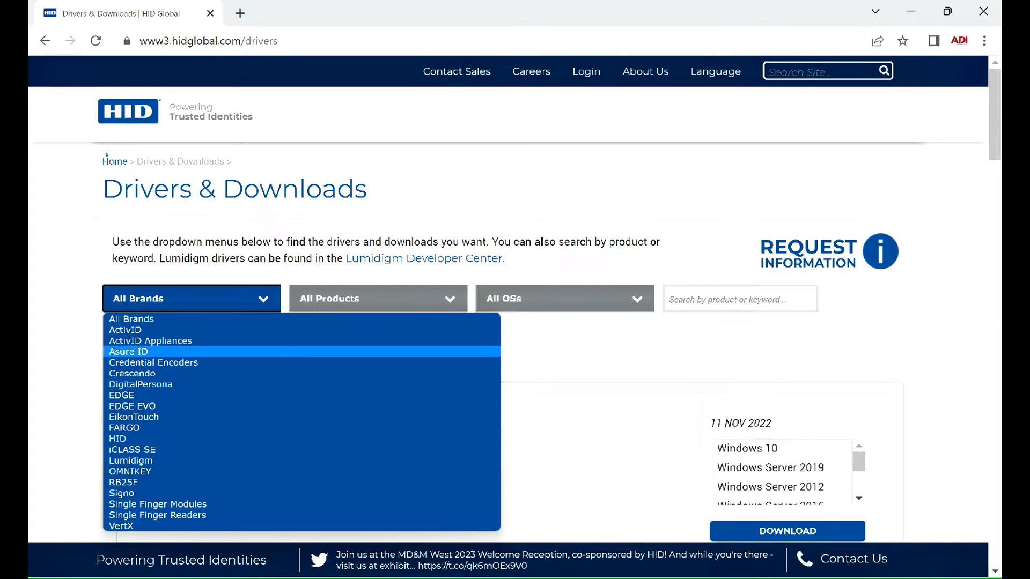
left_click(197, 471)
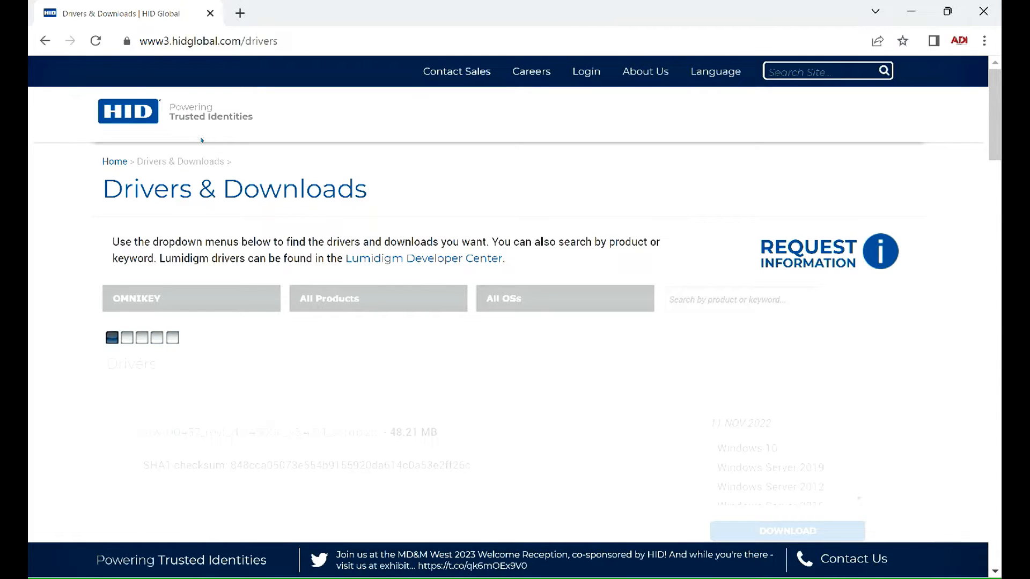
left_click(443, 299)
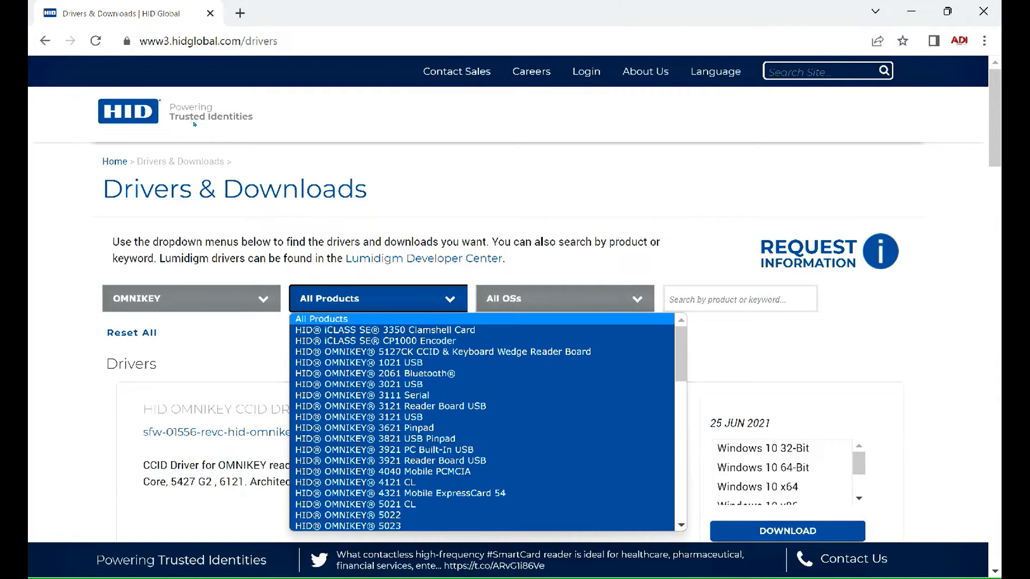
scroll(483, 450, "down", 4)
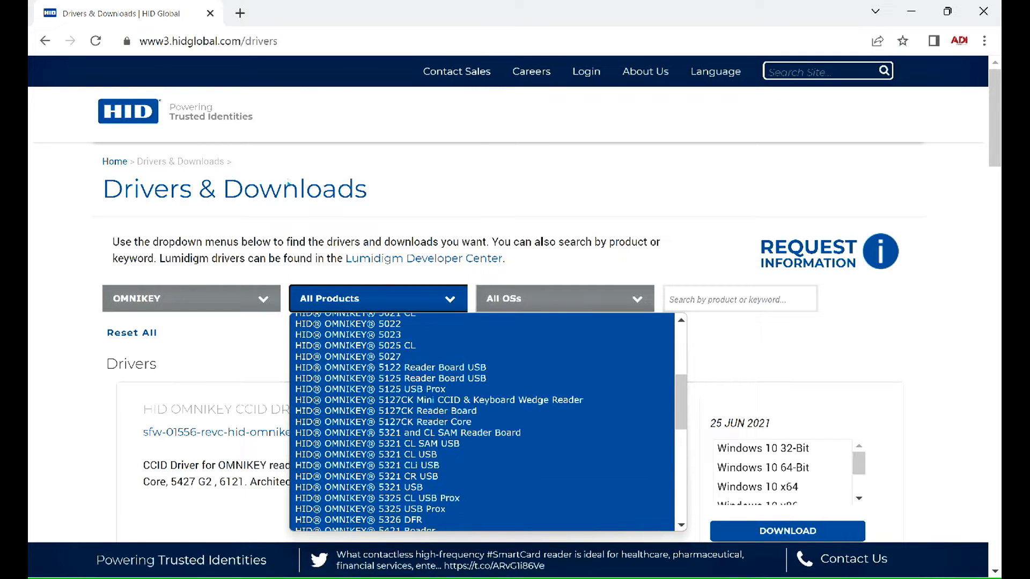
scroll(483, 441, "down", 3)
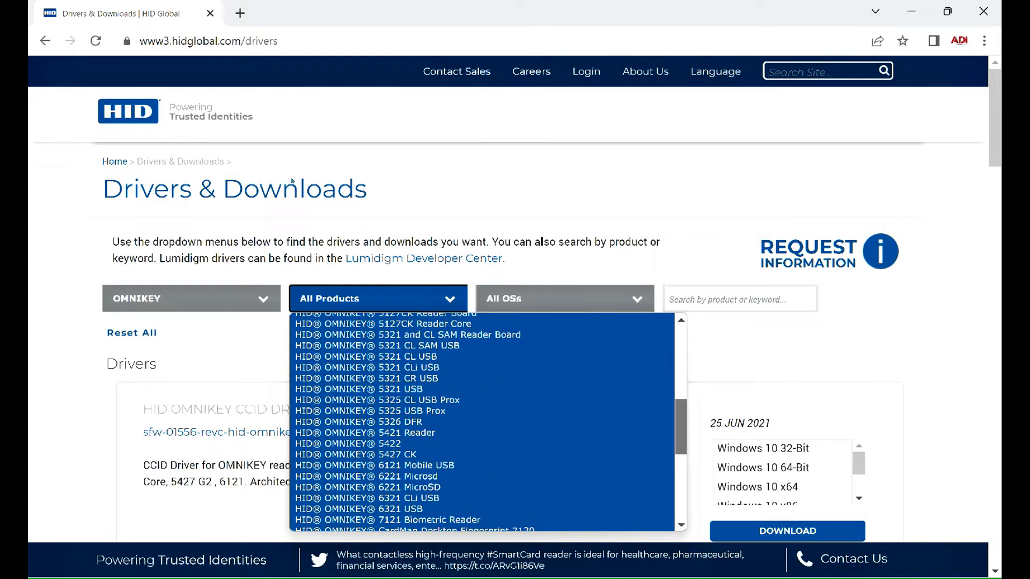
left_click(408, 453)
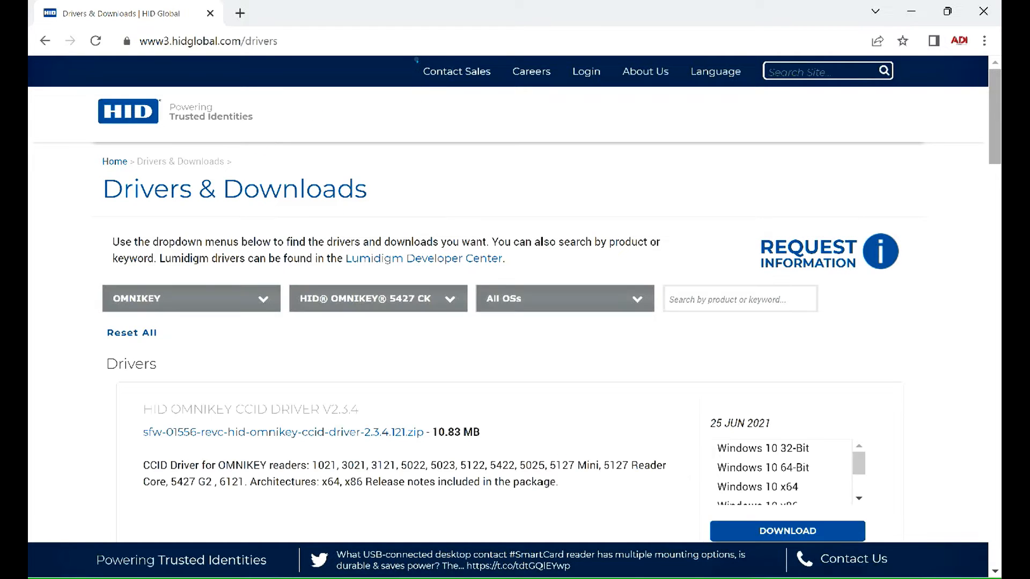
scroll(418, 167, "down", 20)
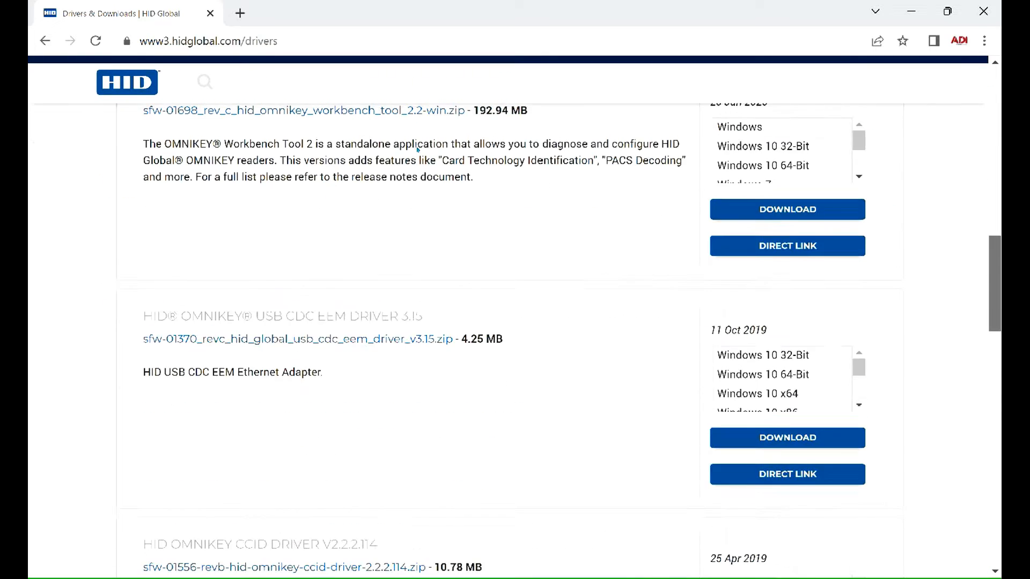
scroll(419, 167, "down", 2)
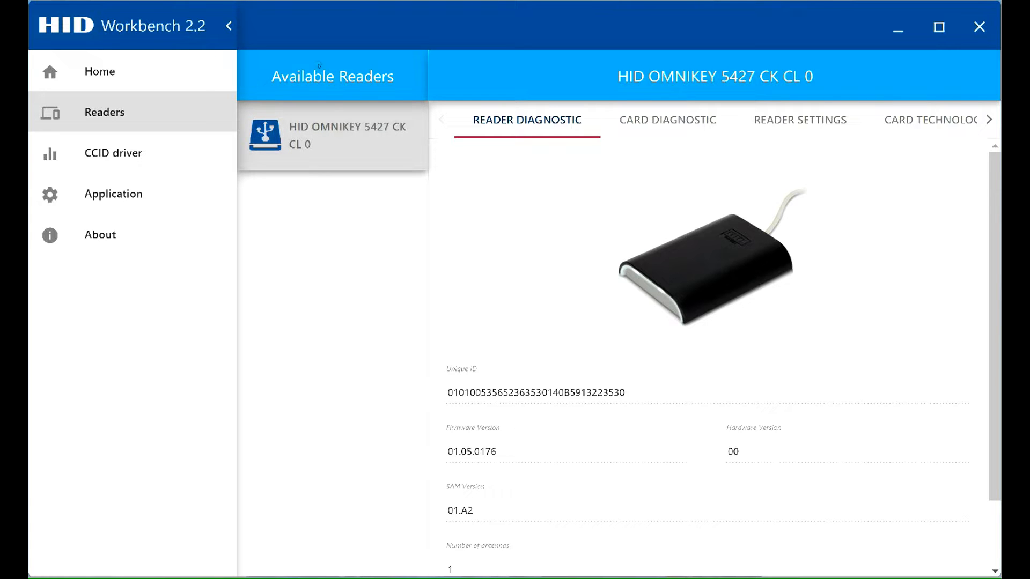
In HID Workbench, set the HID OMNIKEY 5427 CK reader's operating mode to KBW and apply the change
left_click(825, 123)
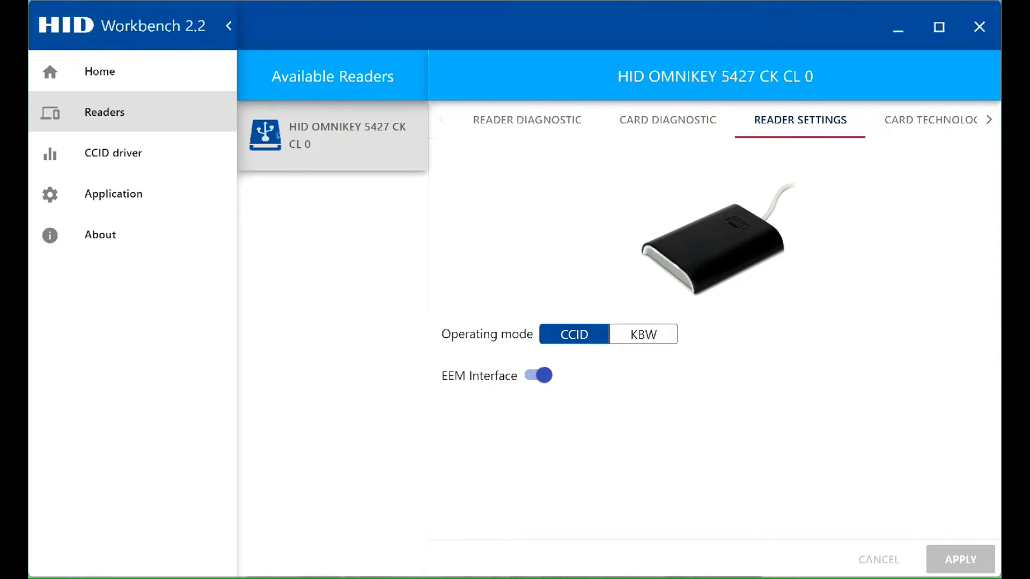
left_click(644, 334)
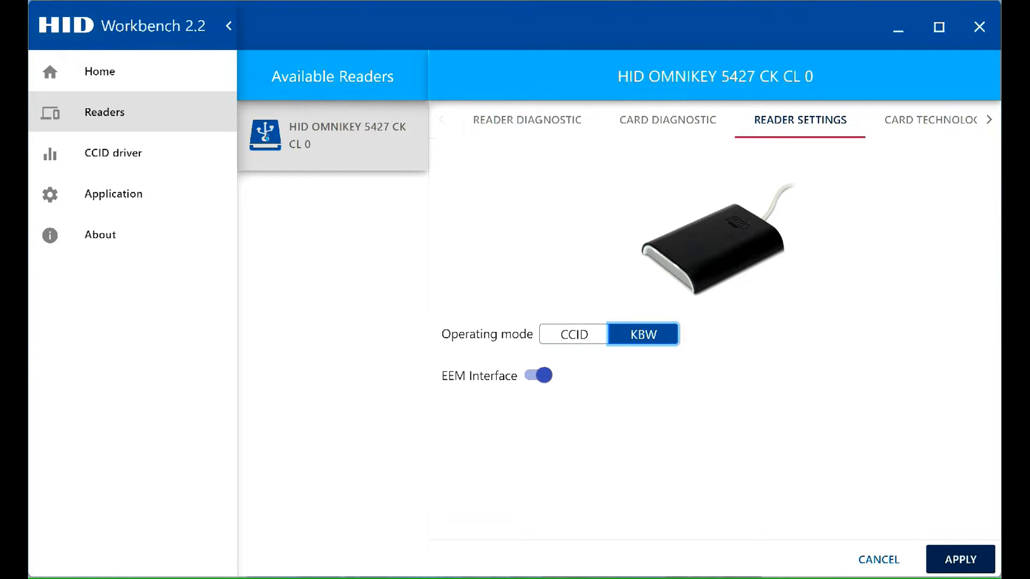
left_click(527, 119)
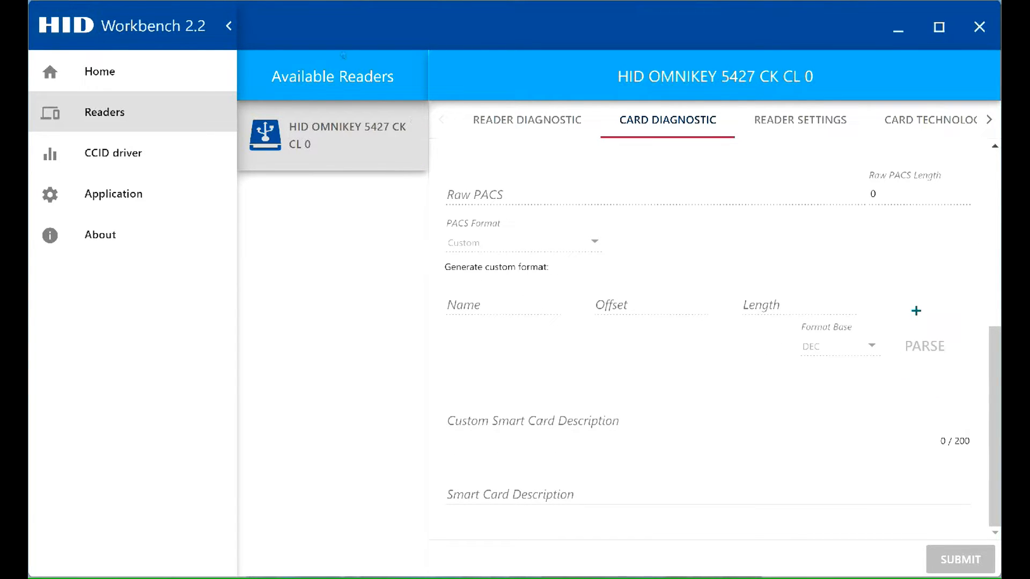
left_click(794, 122)
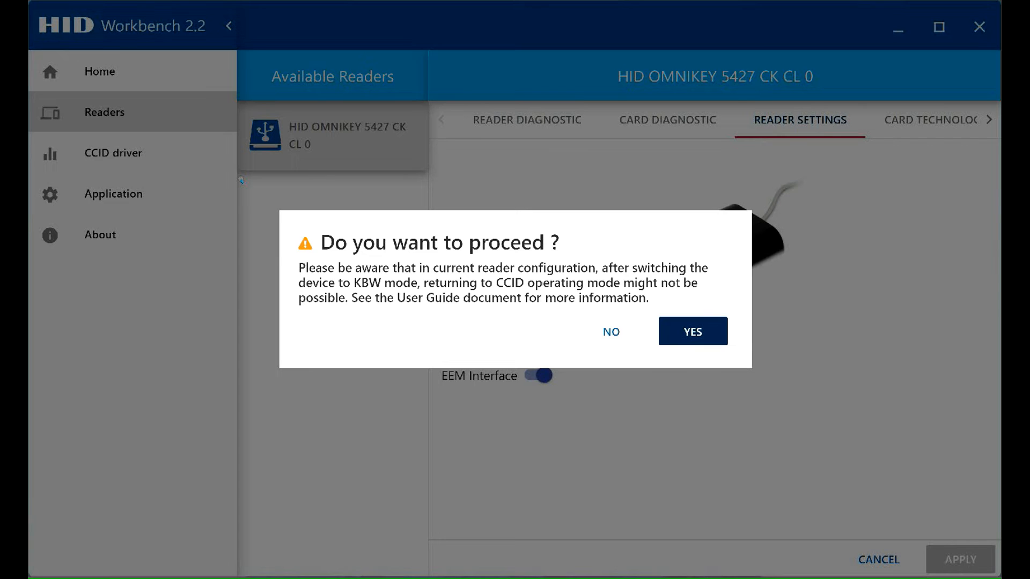
left_click(697, 331)
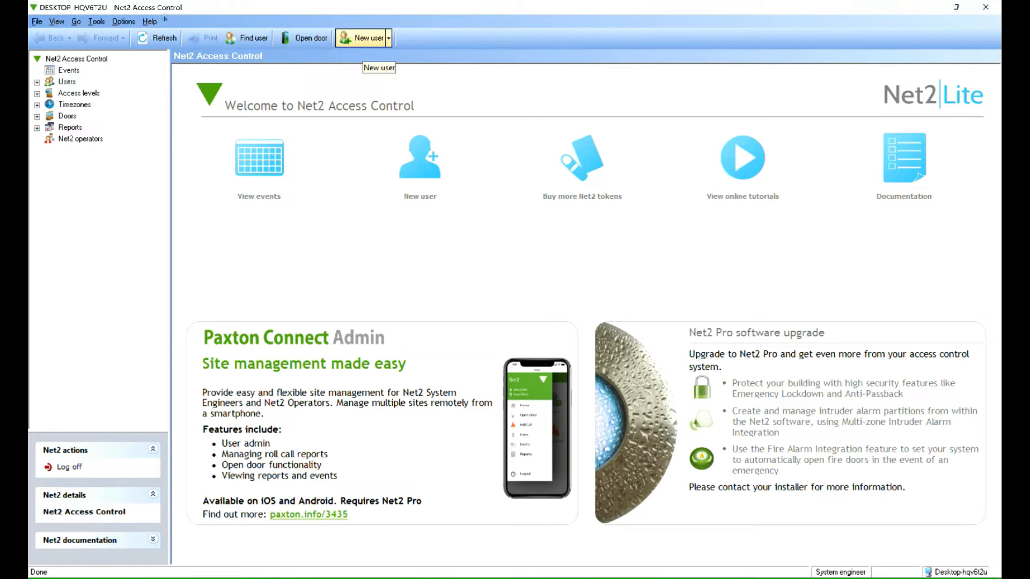
In Net2 Access Control, start a new user record and enter the card's number as the token number
left_click(361, 37)
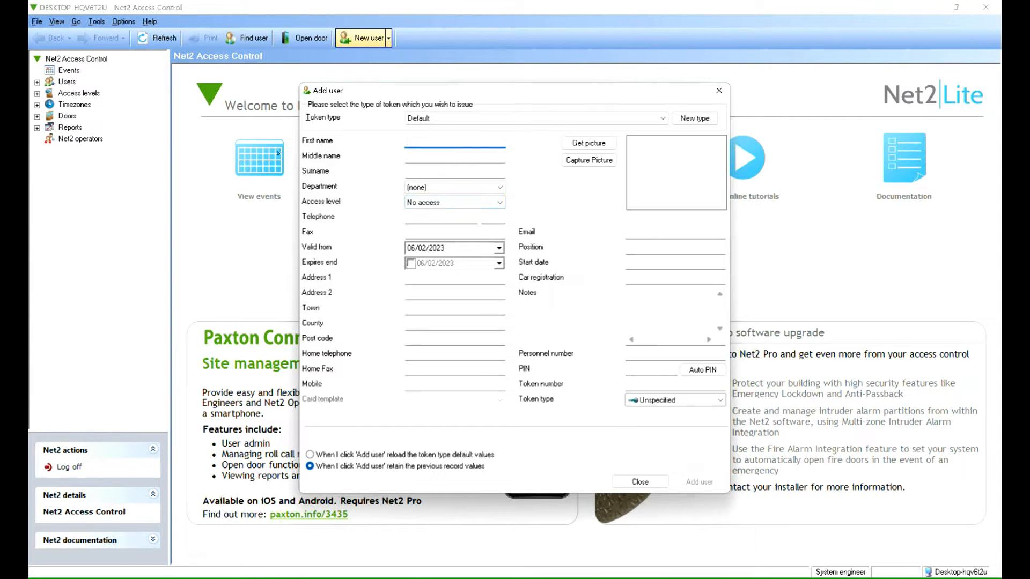
left_click(648, 385)
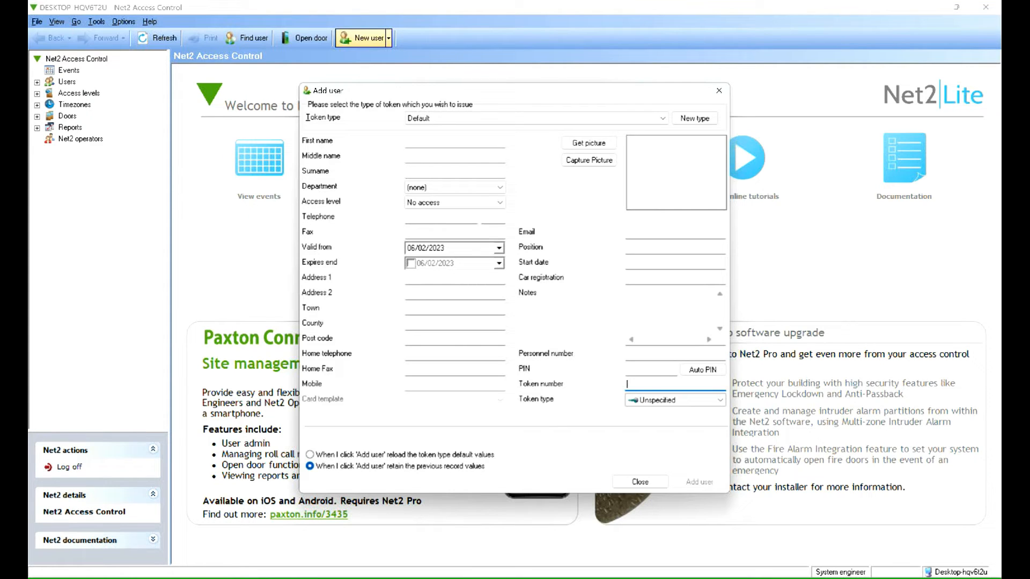
In ACTpro Manage, start a new user record and enter the card's number for Card 1 (One-To-One)
left_click(266, 237)
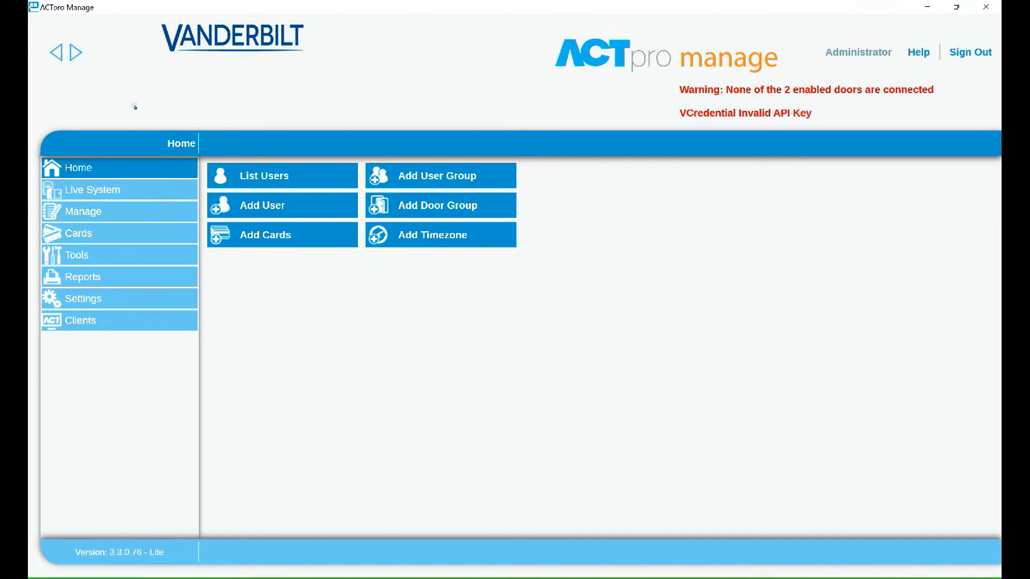
left_click(279, 206)
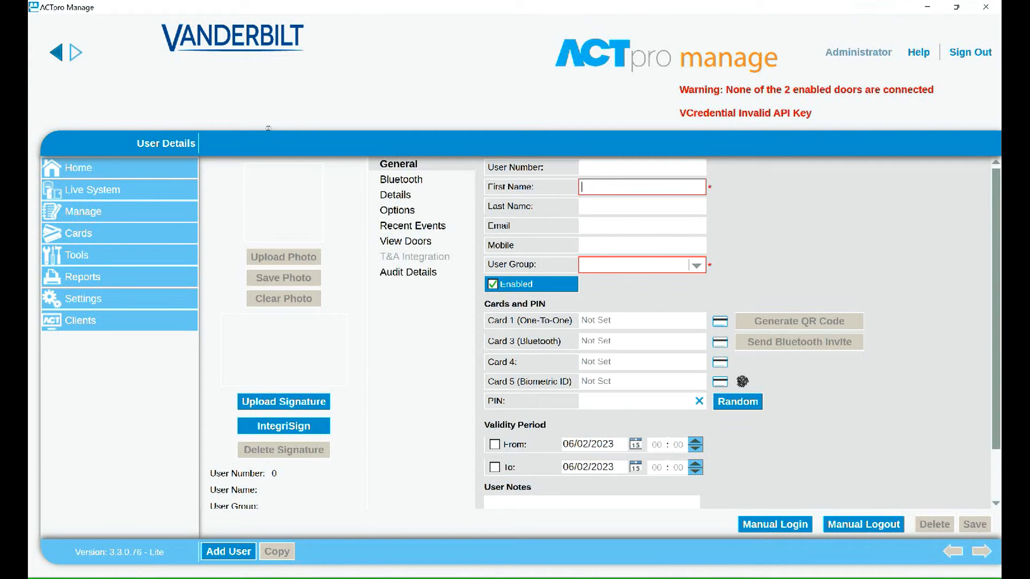
left_click(629, 322)
Switch back to HID Workbench and open its Home page
key("alt+Tab")
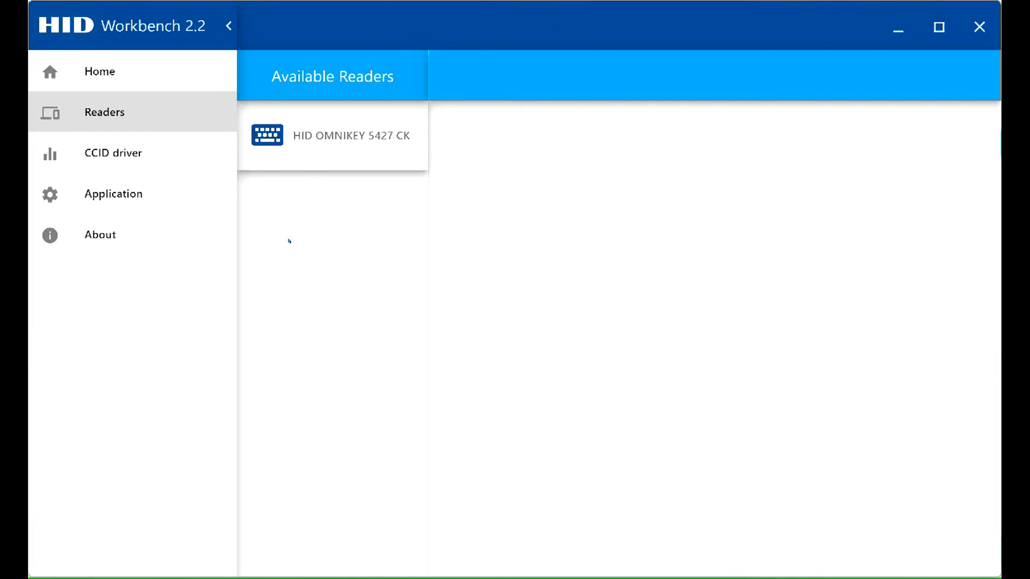
left_click(177, 70)
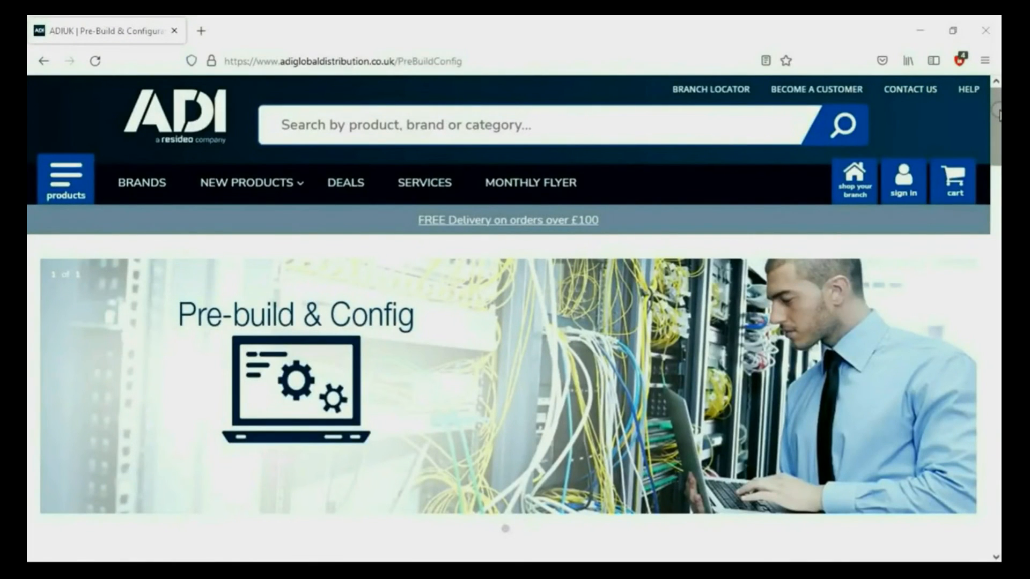
On the ADI website's Pre-build & Config page, review the services, the Bronze, Silver and Gold comparison and the contact details
left_click_drag(998, 110, 998, 248)
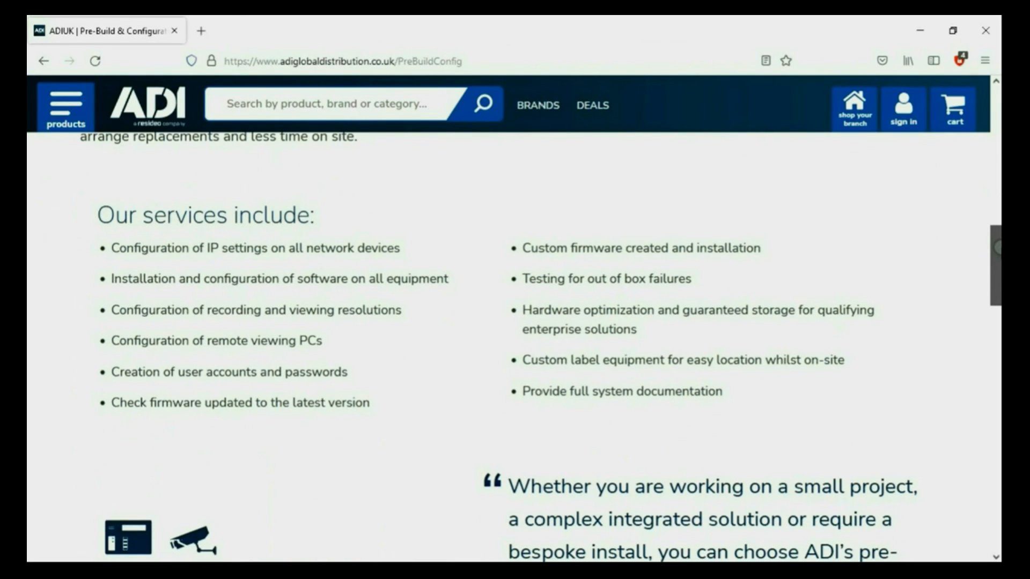
left_click_drag(998, 248, 998, 349)
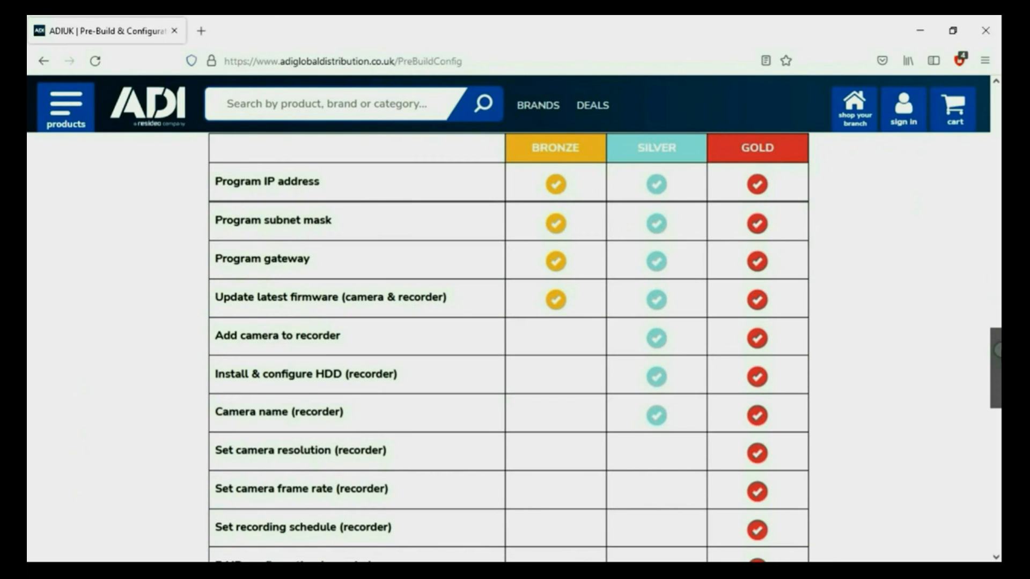
left_click_drag(998, 350, 998, 414)
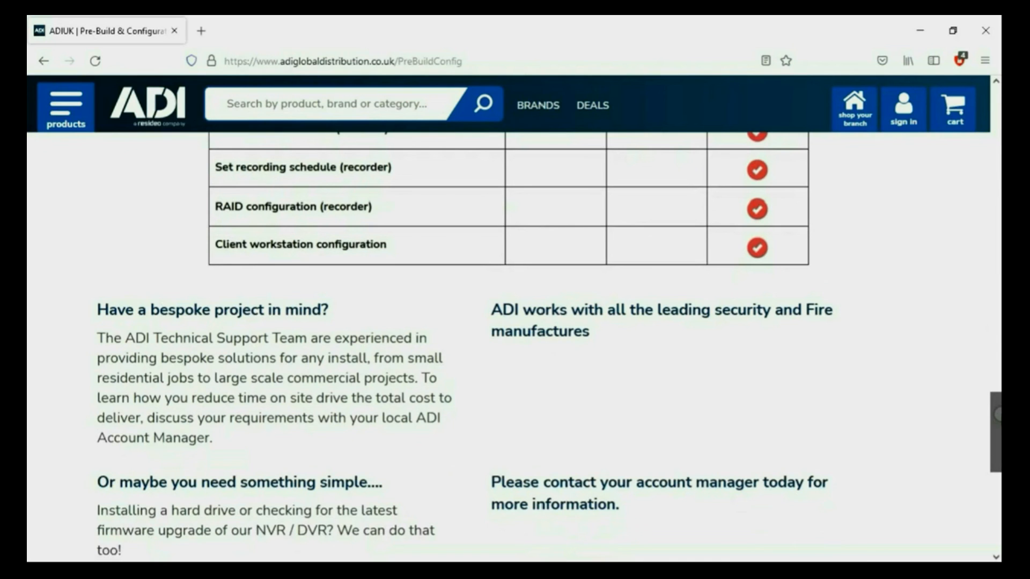
left_click_drag(998, 415, 998, 444)
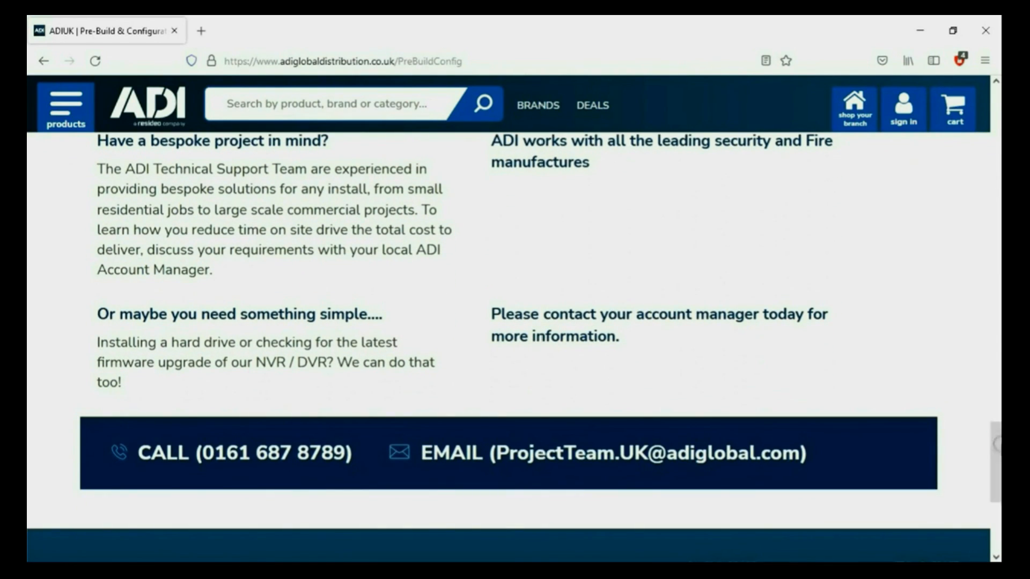